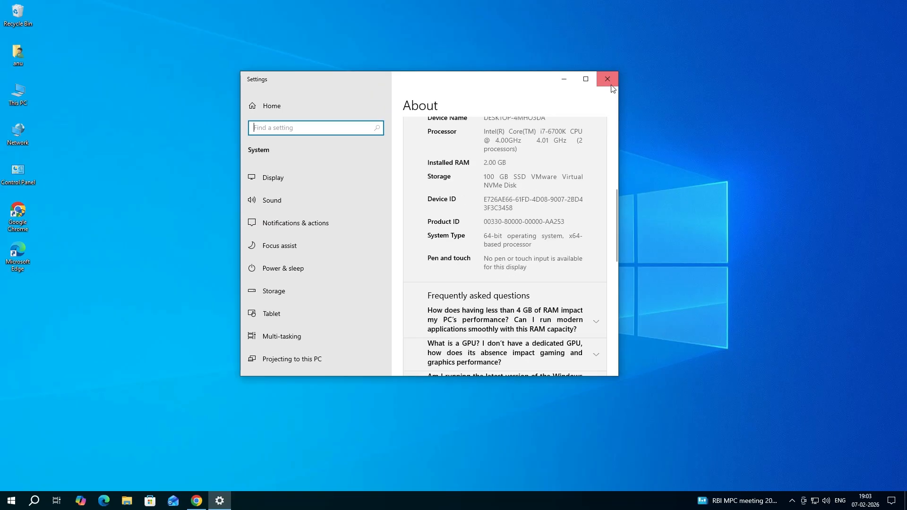
Step: Switch to Chrome and run the Google search for canon imageclass lbp151dw driver
{"action": "left_click", "coordinate": [612, 78]}
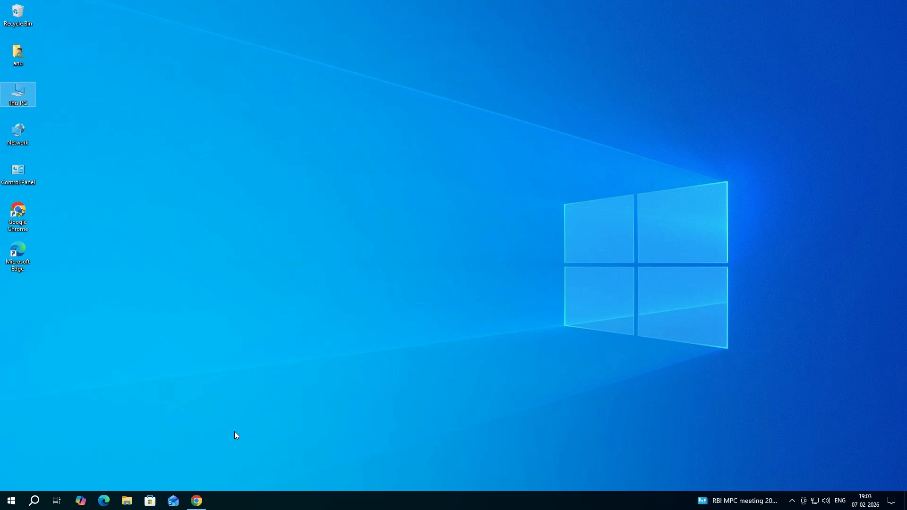
{"action": "left_click", "coordinate": [201, 506]}
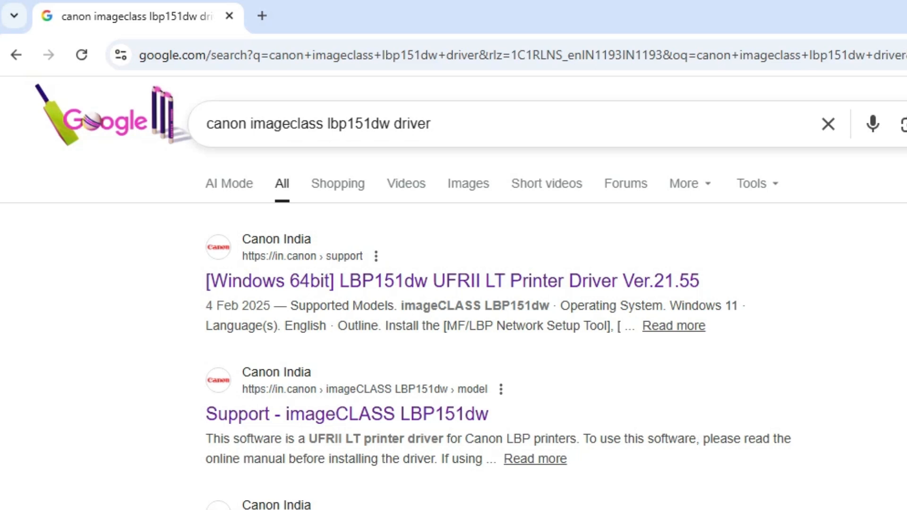
{"action": "left_click", "coordinate": [483, 128]}
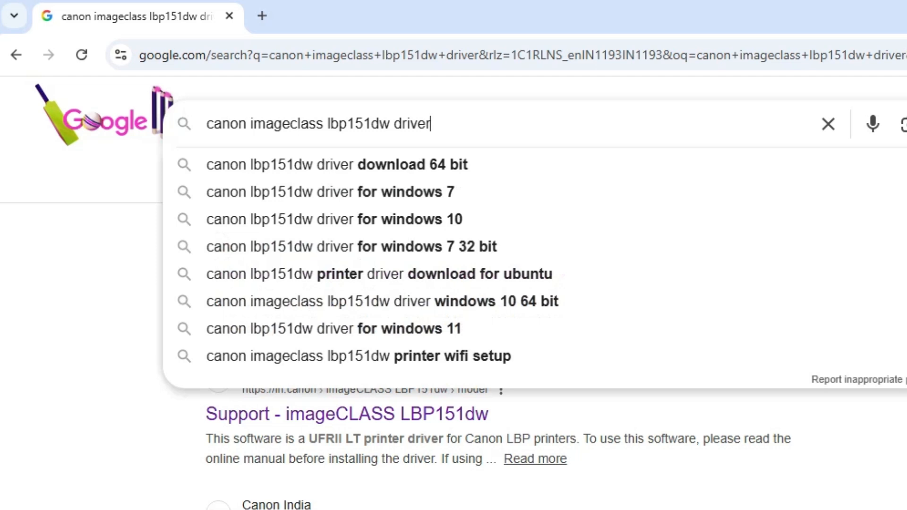
{"action": "key", "text": "Return"}
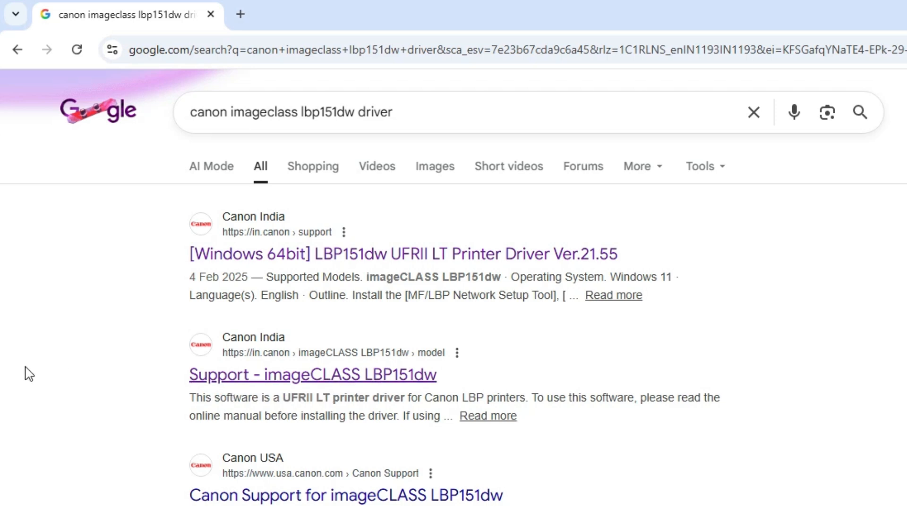
Step: Open the Canon India result Support - imageCLASS LBP151dw in a new tab and switch to it
{"action": "right_click", "coordinate": [277, 376]}
{"action": "left_click", "coordinate": [349, 390]}
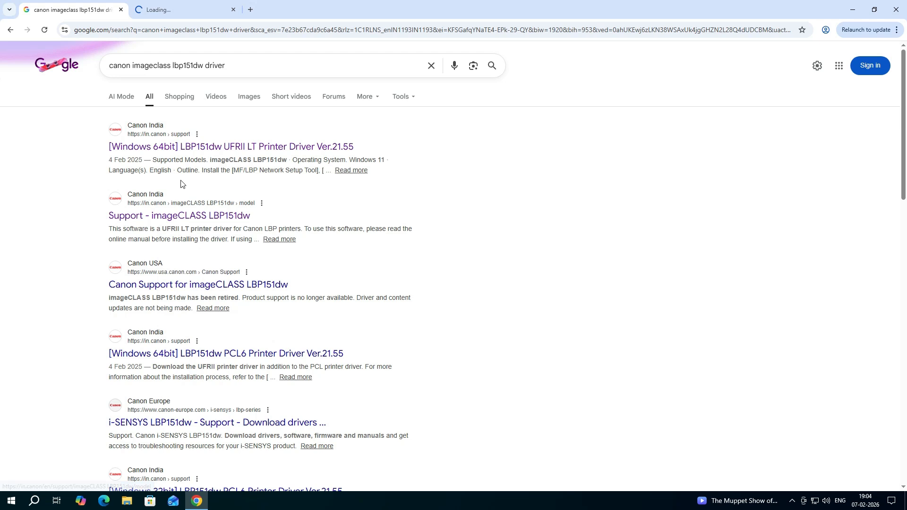
{"action": "left_click", "coordinate": [201, 5]}
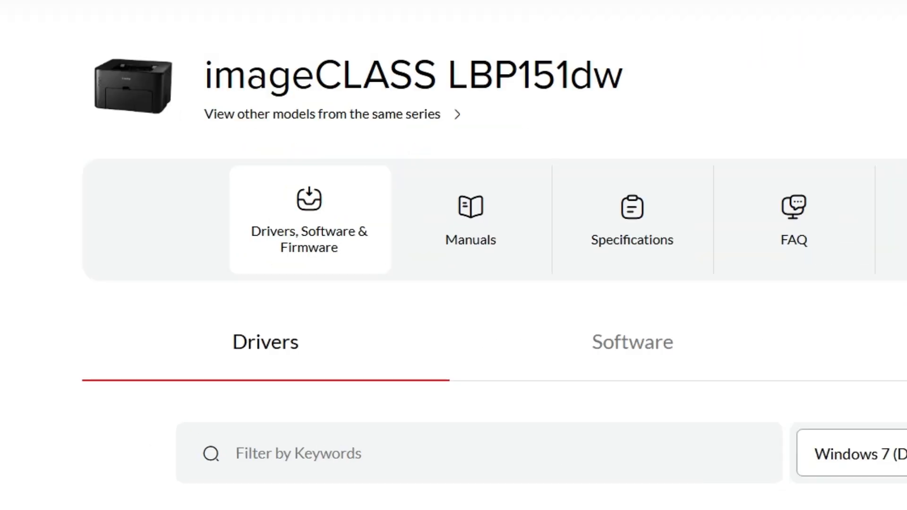
Step: Set the operating system filter of the LBP151dw driver list to Windows 10 (x64)
{"action": "left_click_drag", "start_coordinate": [213, 75], "coordinate": [703, 86]}
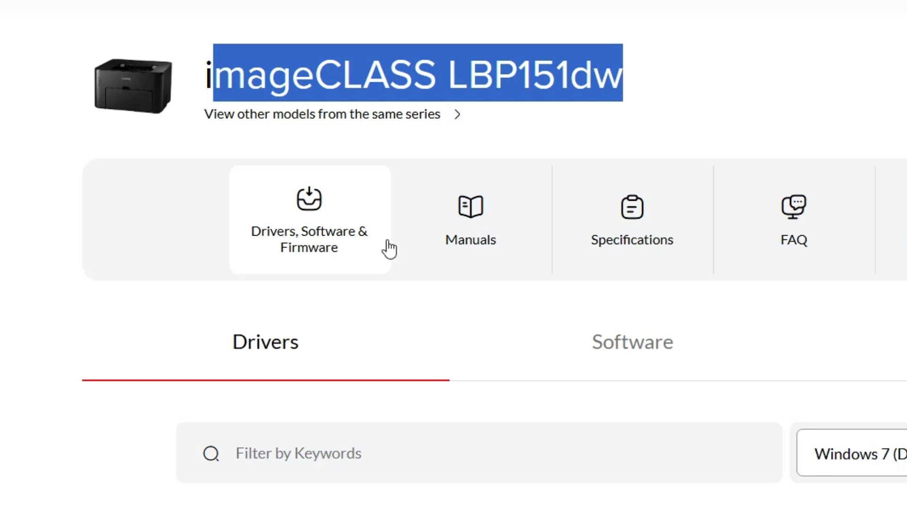
{"action": "left_click", "coordinate": [302, 259]}
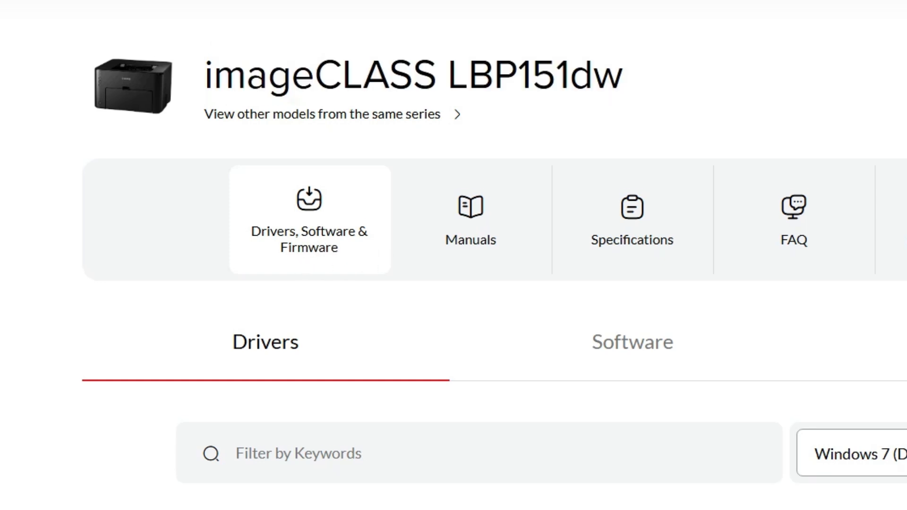
{"action": "scroll", "coordinate": [277, 156], "scroll_direction": "down", "scroll_amount": 5}
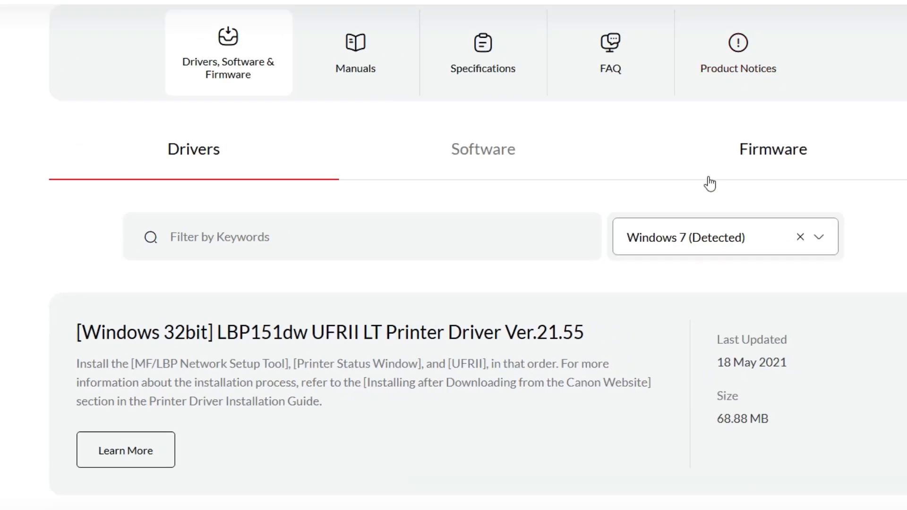
{"action": "scroll", "coordinate": [710, 184], "scroll_direction": "down", "scroll_amount": 1}
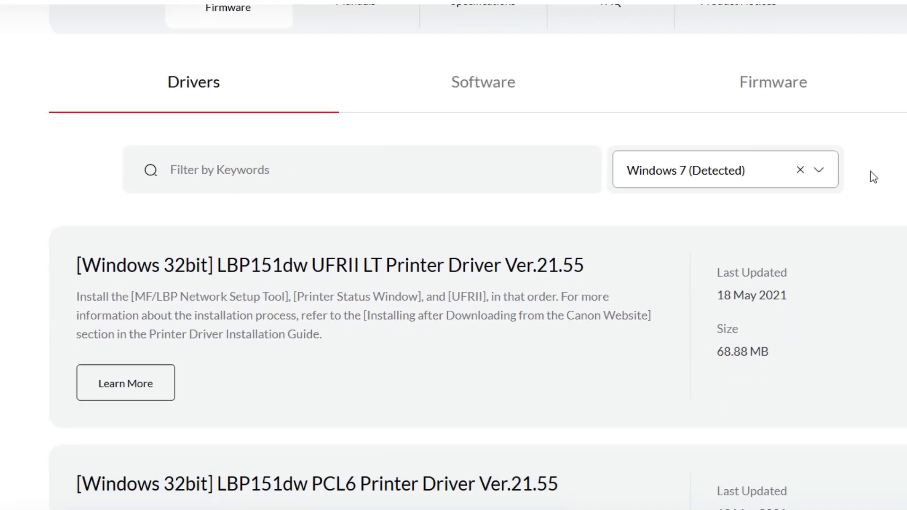
{"action": "left_click", "coordinate": [711, 184]}
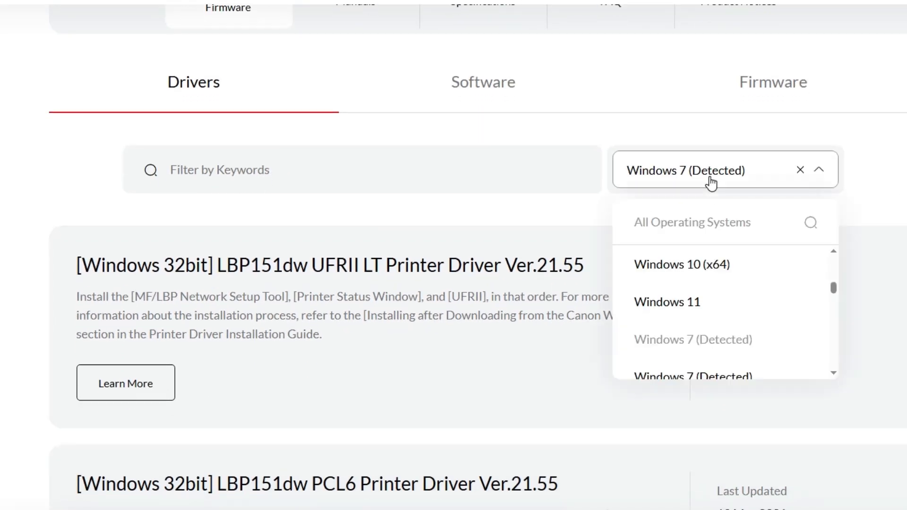
{"action": "scroll", "coordinate": [737, 307], "scroll_direction": "up", "scroll_amount": 2}
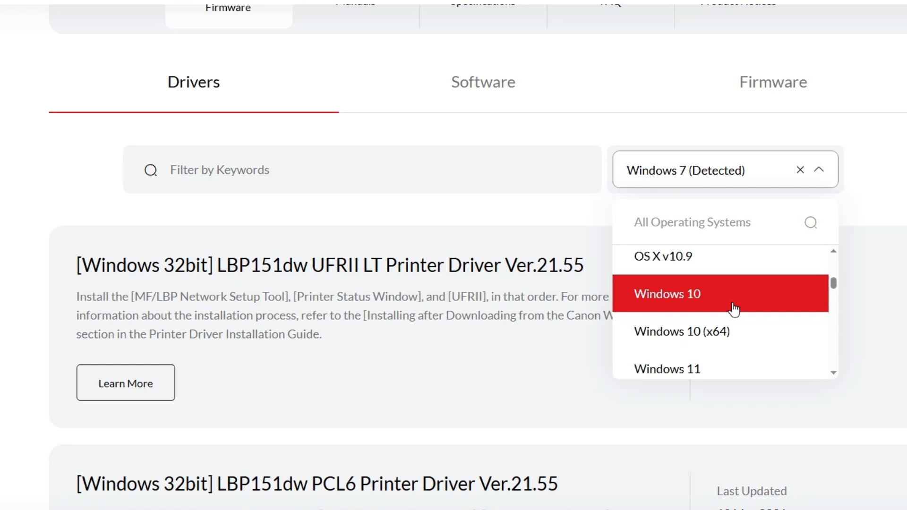
{"action": "left_click", "coordinate": [727, 339]}
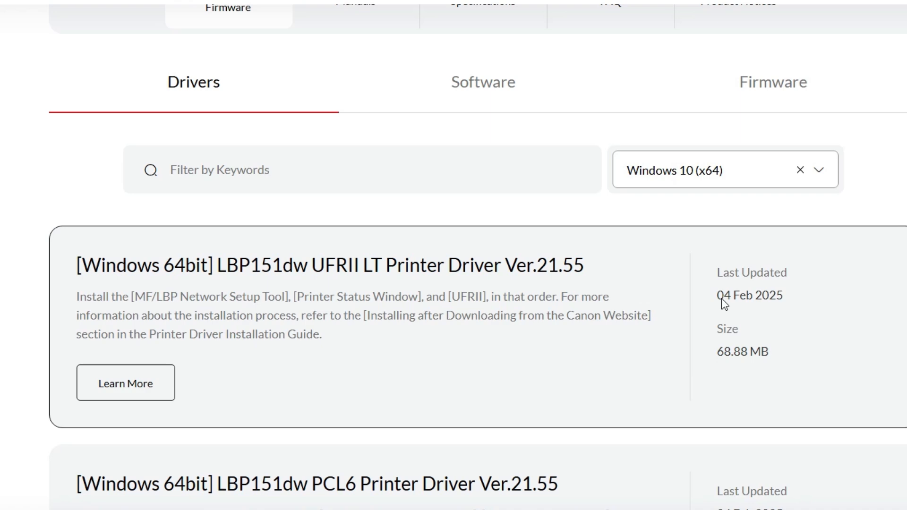
Step: Download the [Windows 64bit] LBP151dw UFRII LT Printer Driver Ver.21.55, accepting the license agreement
{"action": "scroll", "coordinate": [502, 367], "scroll_direction": "down", "scroll_amount": 5}
{"action": "scroll", "coordinate": [478, 383], "scroll_direction": "up", "scroll_amount": 3}
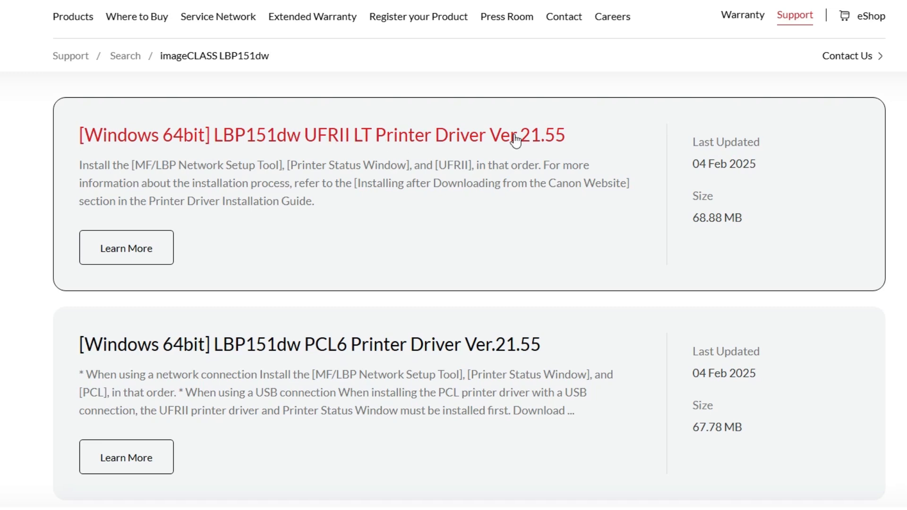
{"action": "left_click", "coordinate": [415, 137]}
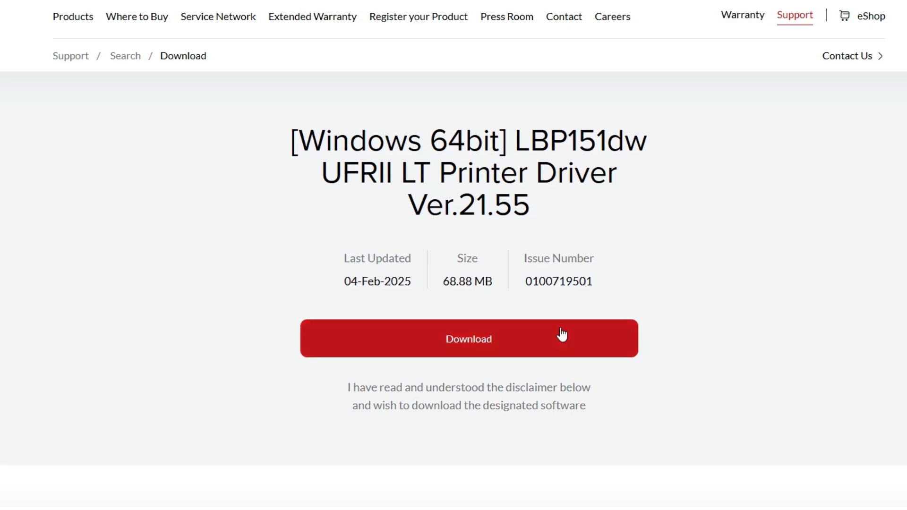
{"action": "left_click", "coordinate": [561, 336]}
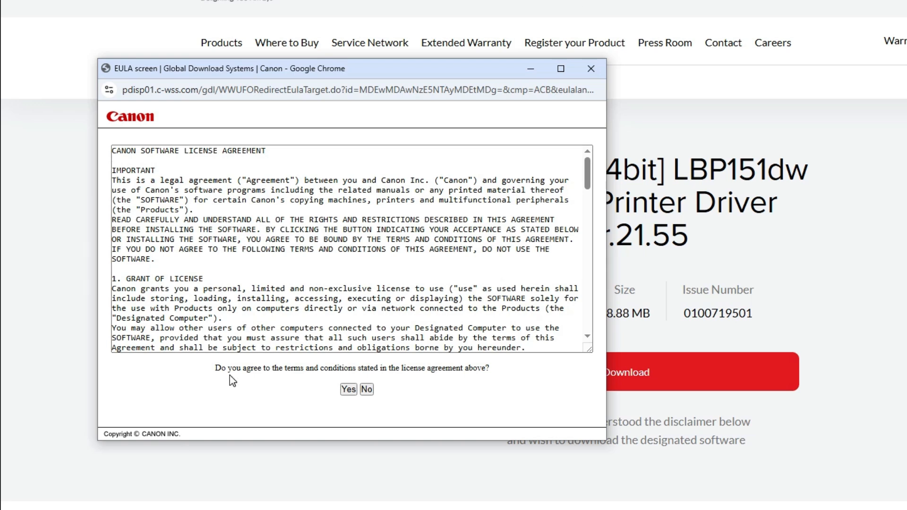
{"action": "left_click", "coordinate": [349, 393]}
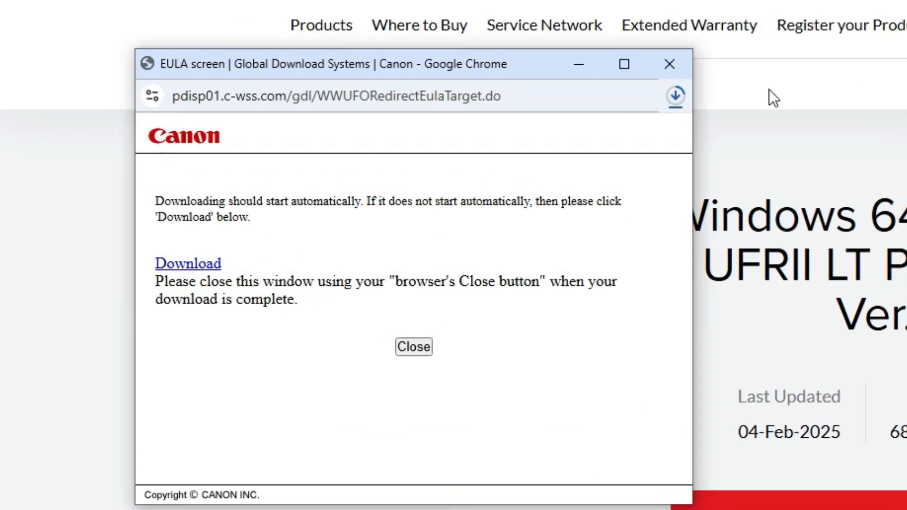
Step: Open the downloaded driver file's folder and move LBP151dw_UFRII_Driver_V2155_WP_EN to the desktop
{"action": "left_click", "coordinate": [674, 97]}
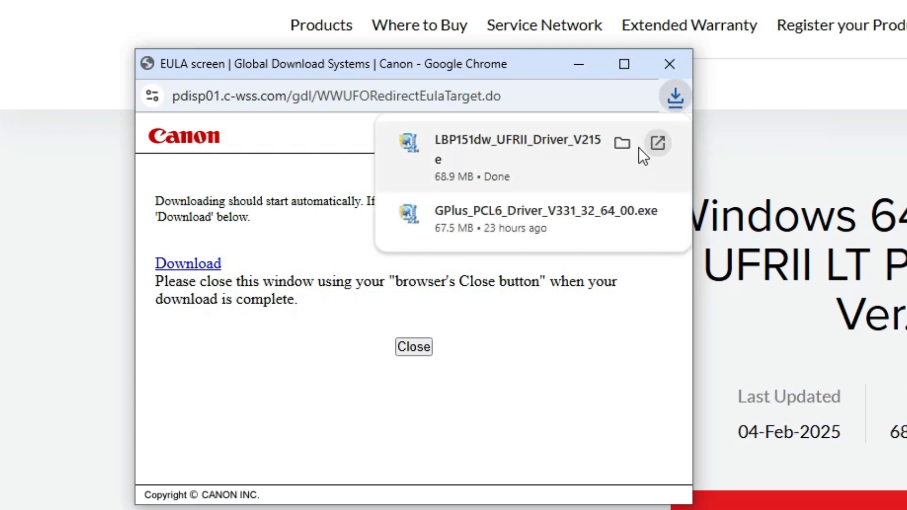
{"action": "left_click", "coordinate": [623, 143]}
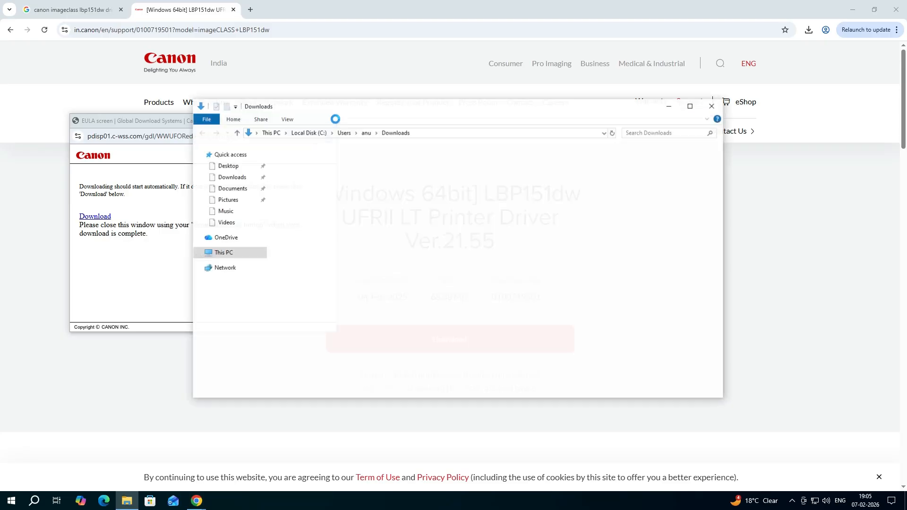
{"action": "left_click", "coordinate": [163, 120]}
{"action": "left_click", "coordinate": [327, 121]}
{"action": "left_click", "coordinate": [857, 9]}
{"action": "left_click_drag", "start_coordinate": [340, 180], "coordinate": [65, 271]}
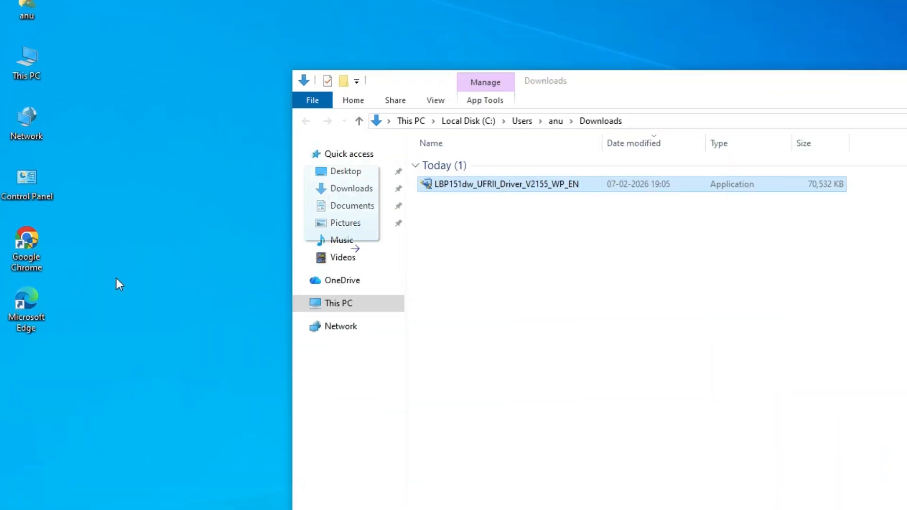
{"action": "left_click_drag", "start_coordinate": [106, 325], "coordinate": [106, 325]}
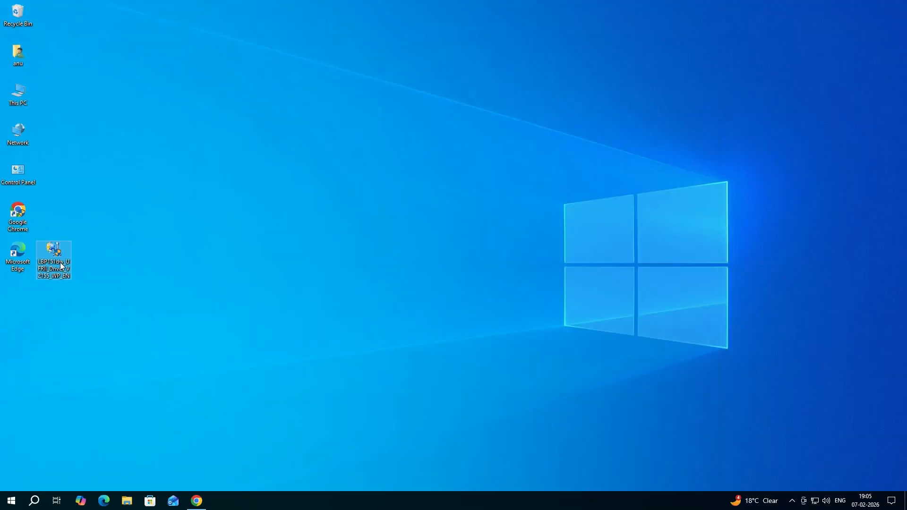
{"action": "left_click_drag", "start_coordinate": [60, 266], "coordinate": [110, 279]}
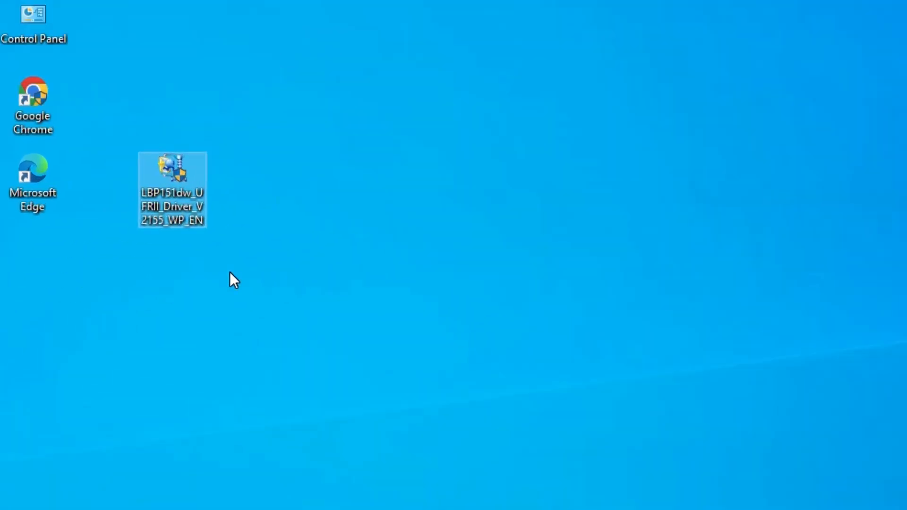
{"action": "left_click_drag", "start_coordinate": [286, 106], "coordinate": [121, 269]}
Step: Extract the driver package into a LBP151dw_UFRII_Driver_V2155_WP_EN folder on the desktop
{"action": "right_click", "coordinate": [172, 185]}
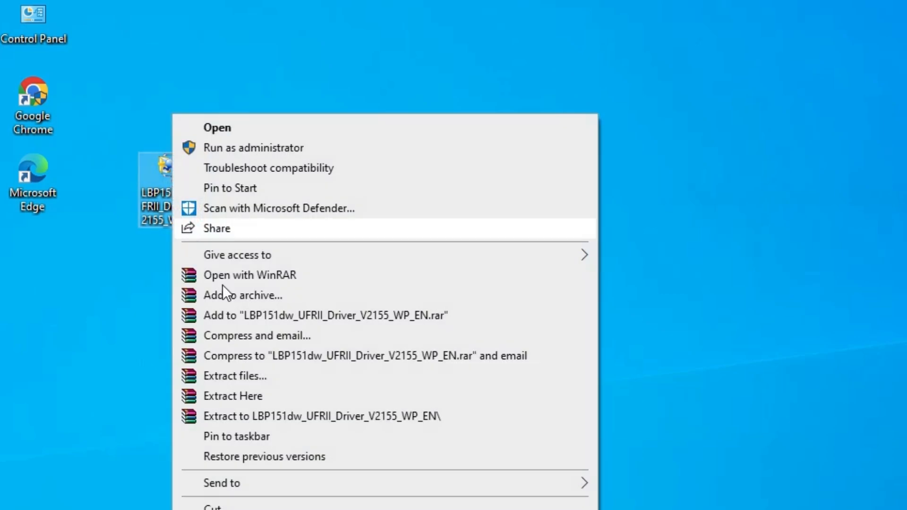
{"action": "left_click", "coordinate": [236, 376]}
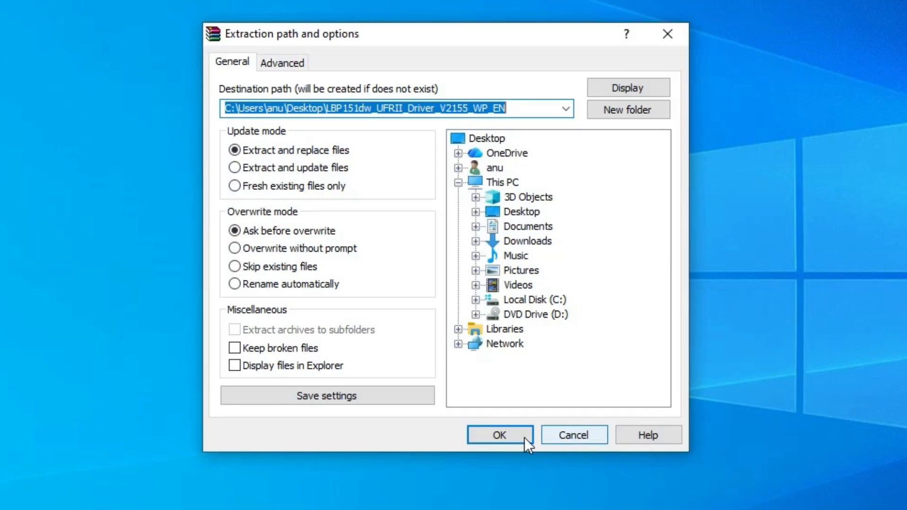
{"action": "left_click", "coordinate": [524, 438]}
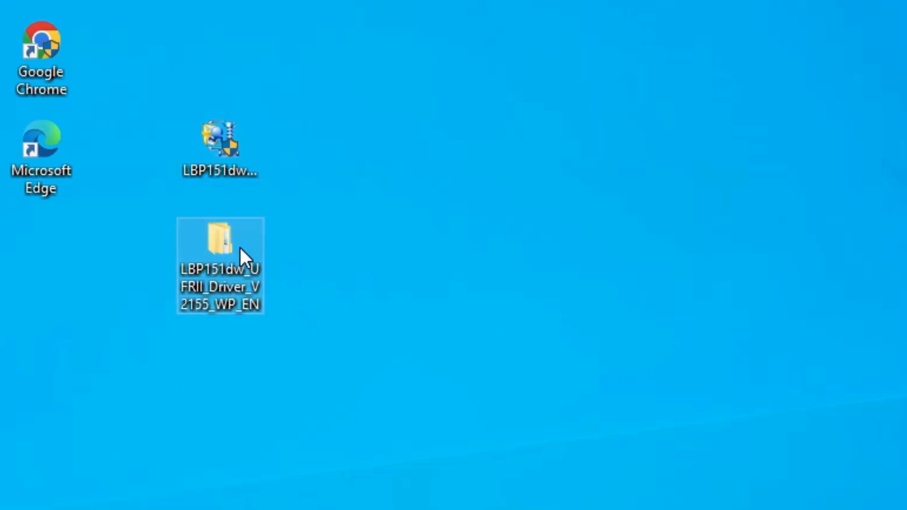
{"action": "double_click", "coordinate": [240, 249]}
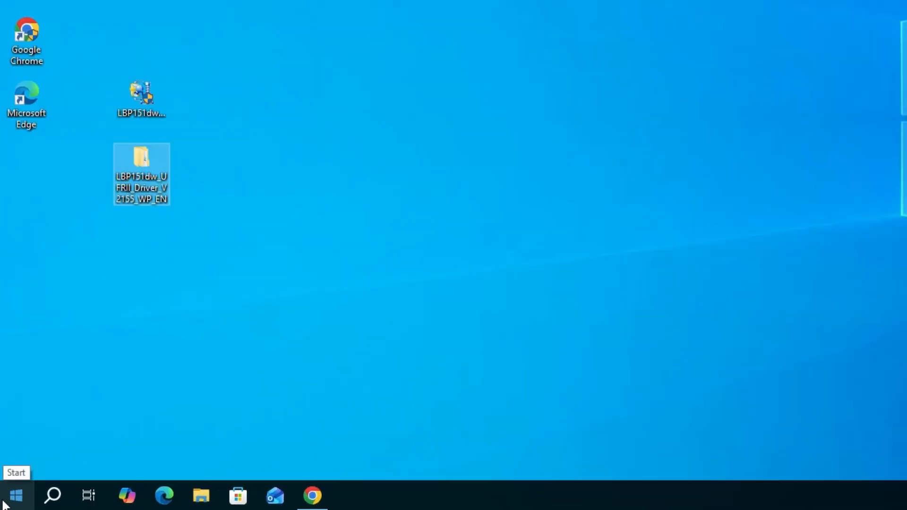
Step: Search the Start menu for pr and open the Printers & scanners settings
{"action": "left_click", "coordinate": [5, 503]}
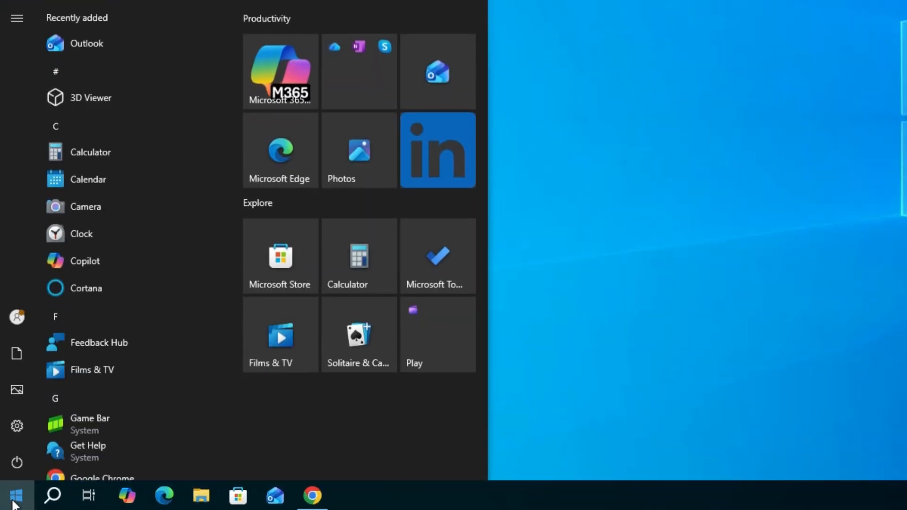
{"action": "type", "text": "pr"}
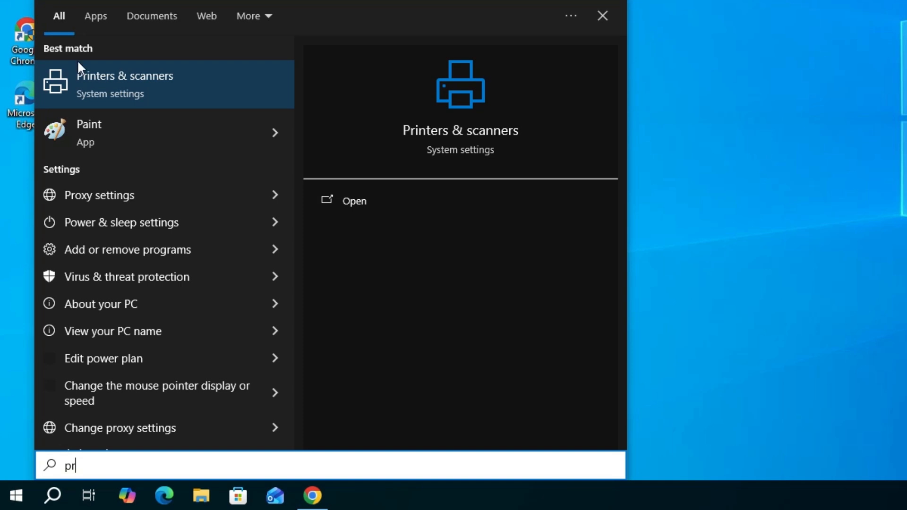
{"action": "left_click", "coordinate": [105, 93]}
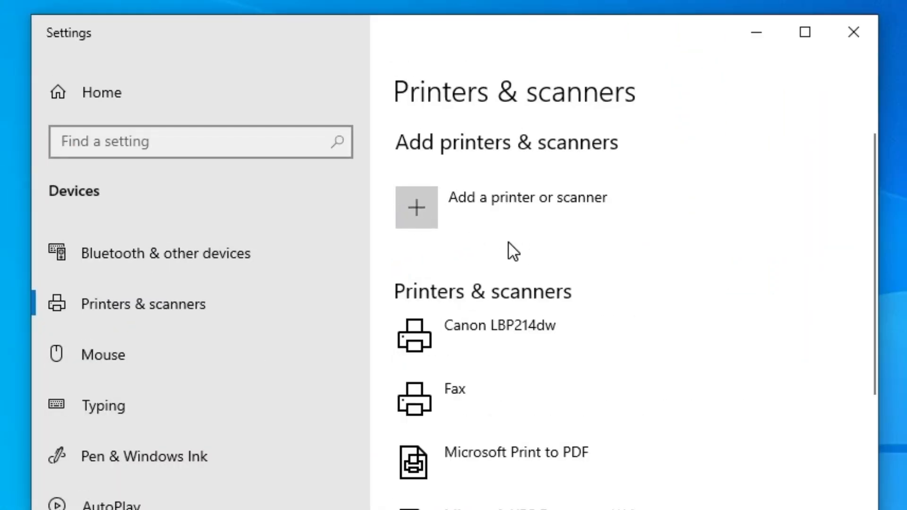
Step: Start adding a printer, choose that the wanted printer isn't listed, and close the Settings window
{"action": "left_click", "coordinate": [543, 211]}
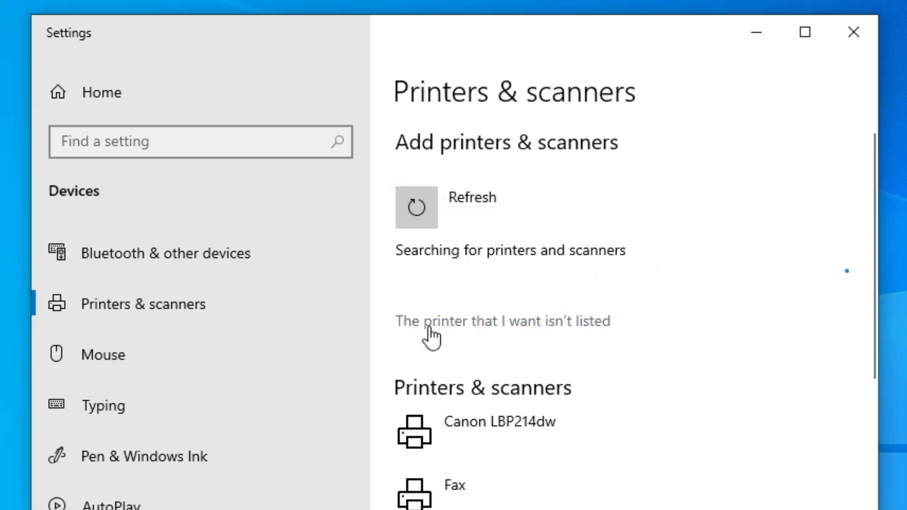
{"action": "left_click", "coordinate": [569, 329]}
{"action": "left_click", "coordinate": [358, 349]}
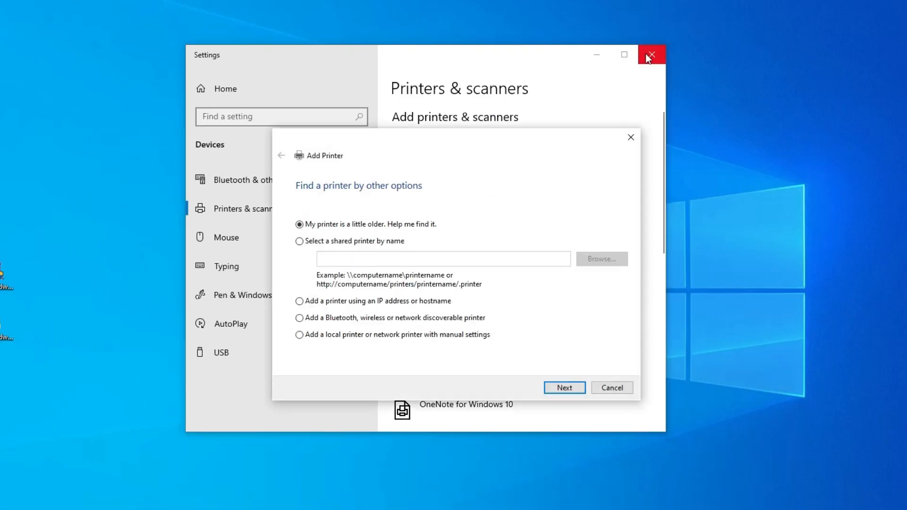
{"action": "left_click", "coordinate": [651, 55]}
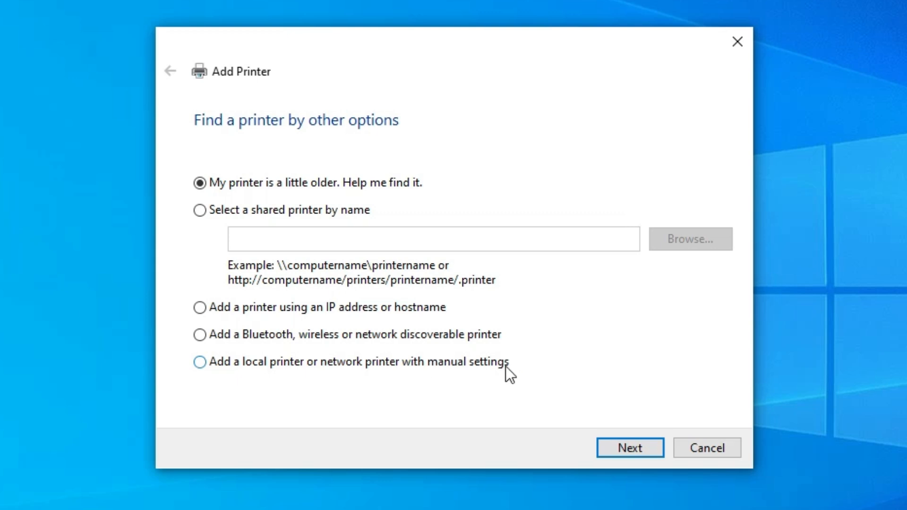
Step: Add a local printer with manual settings using the existing port USB_001 (Local Port)
{"action": "left_click", "coordinate": [454, 361]}
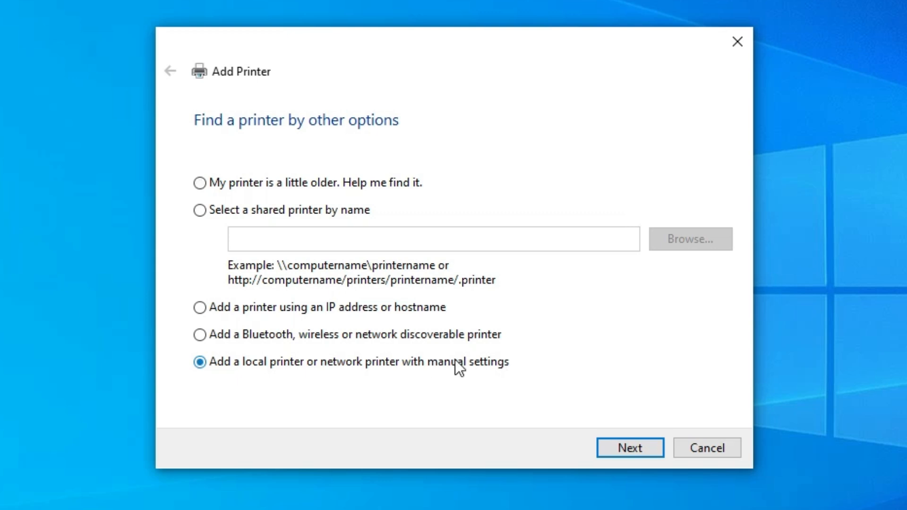
{"action": "left_click", "coordinate": [619, 447]}
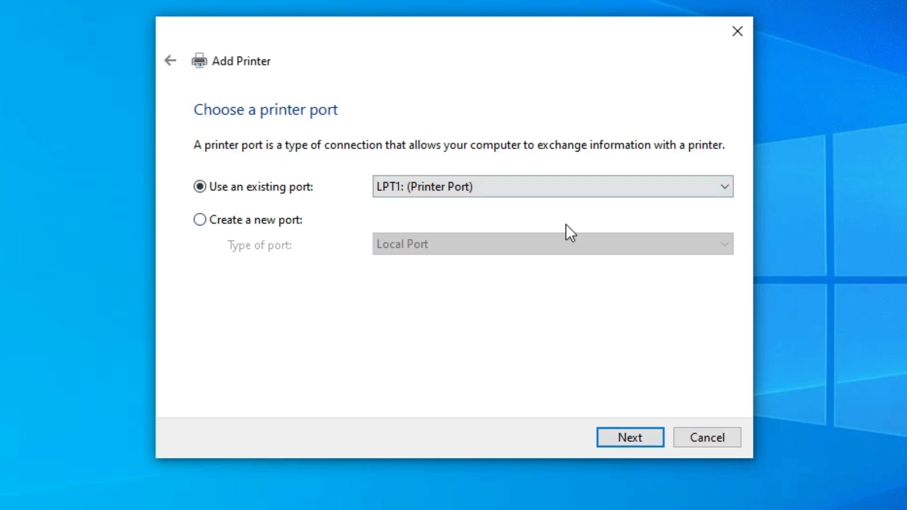
{"action": "left_click", "coordinate": [439, 189]}
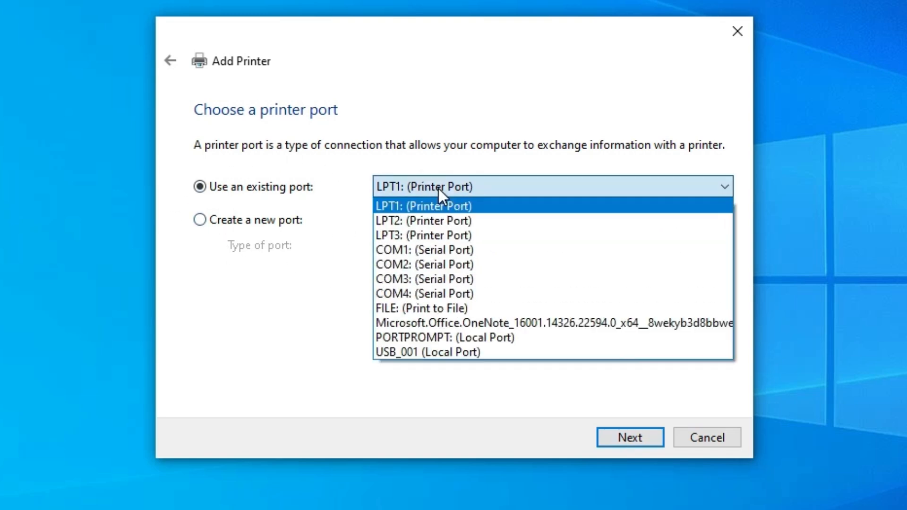
{"action": "left_click", "coordinate": [486, 356]}
{"action": "left_click", "coordinate": [622, 438]}
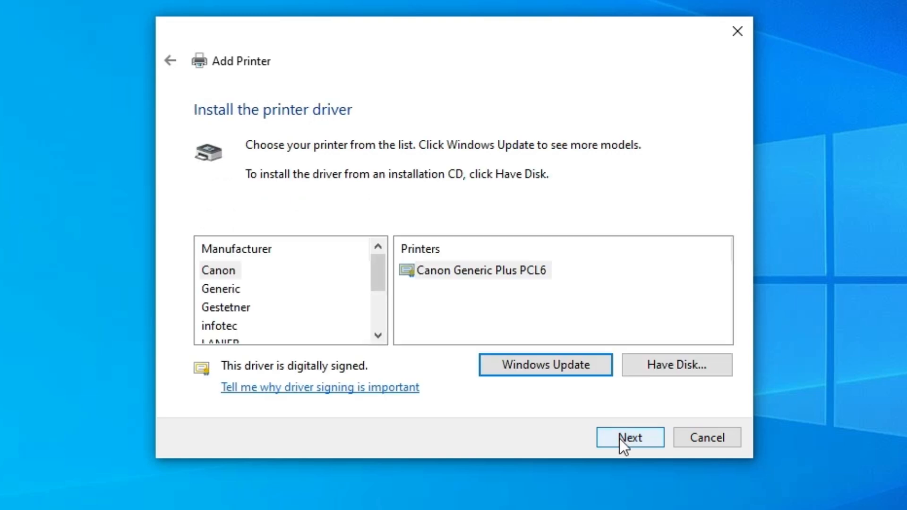
Step: Load the driver from disk using CNLB0KA64 in the extracted folder's UFRII\uk_eng\x64\Driver path, and choose Canon LBP151 UFRII LT
{"action": "left_click", "coordinate": [688, 365]}
{"action": "left_click", "coordinate": [613, 337]}
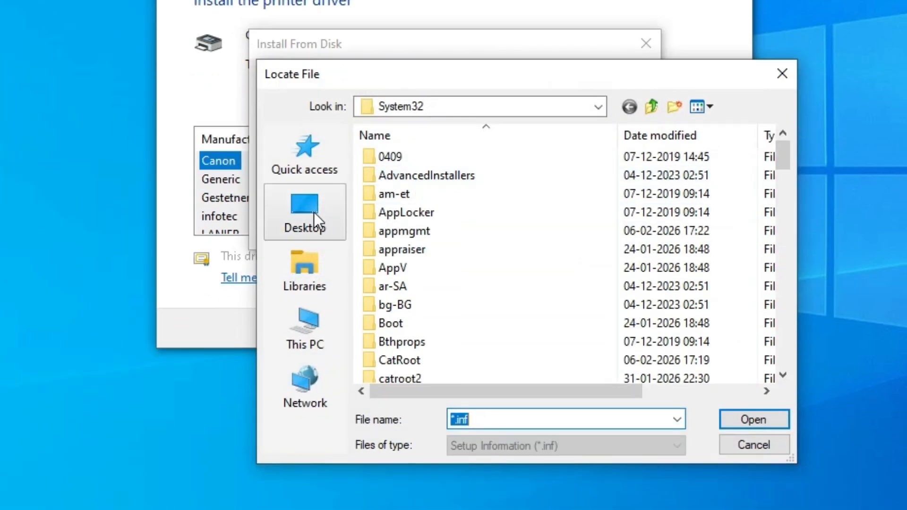
{"action": "left_click", "coordinate": [314, 212]}
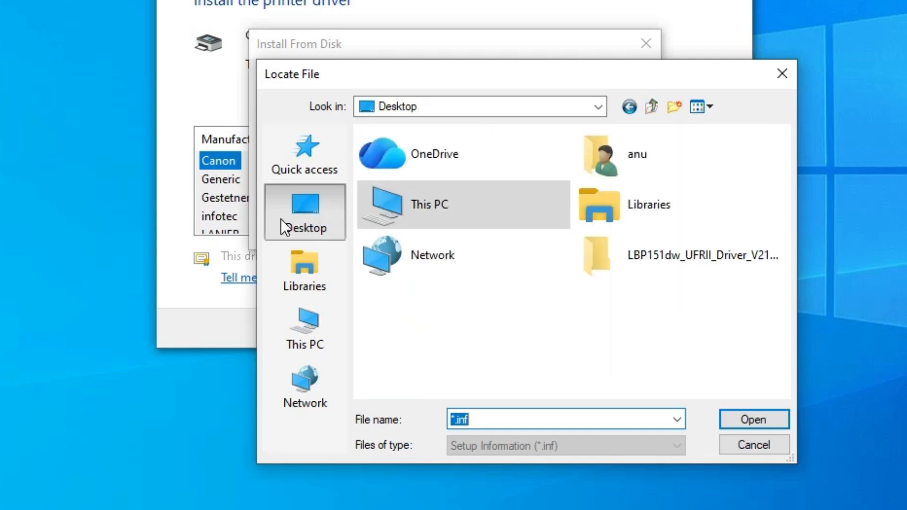
{"action": "double_click", "coordinate": [664, 259]}
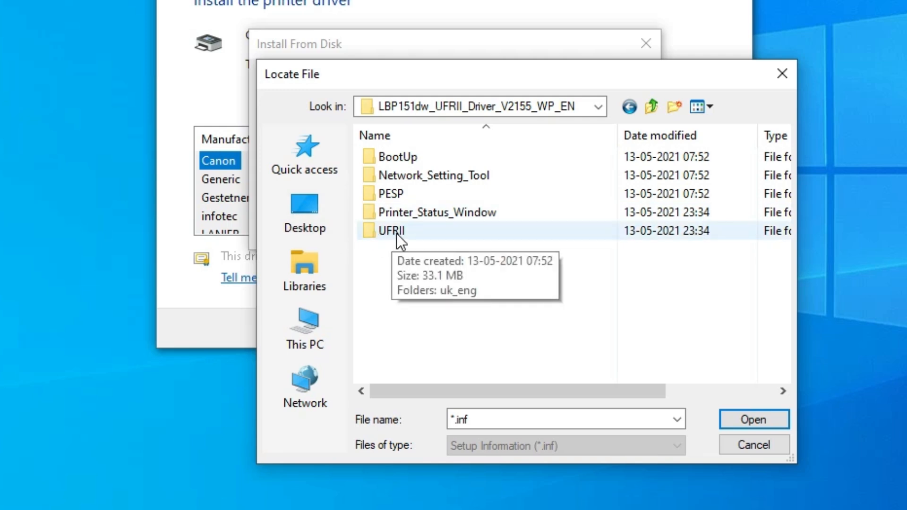
{"action": "double_click", "coordinate": [397, 233]}
{"action": "double_click", "coordinate": [414, 161]}
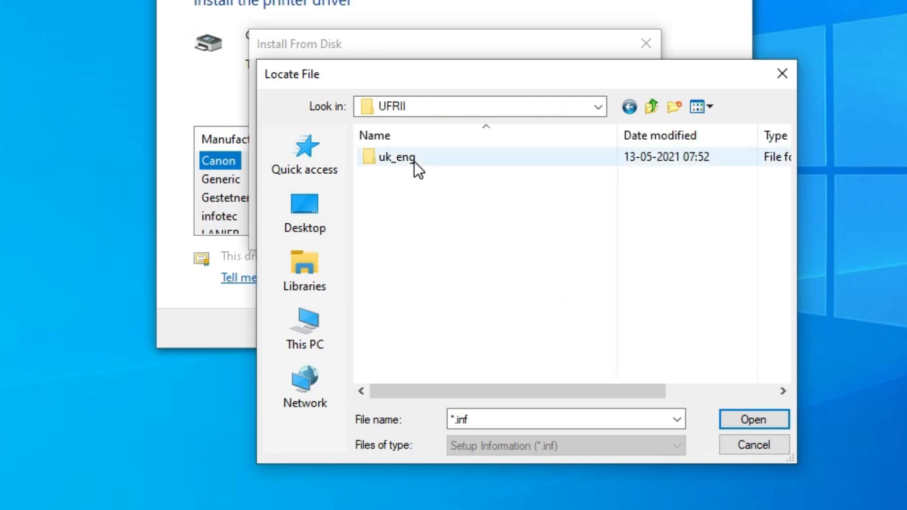
{"action": "left_click", "coordinate": [399, 175]}
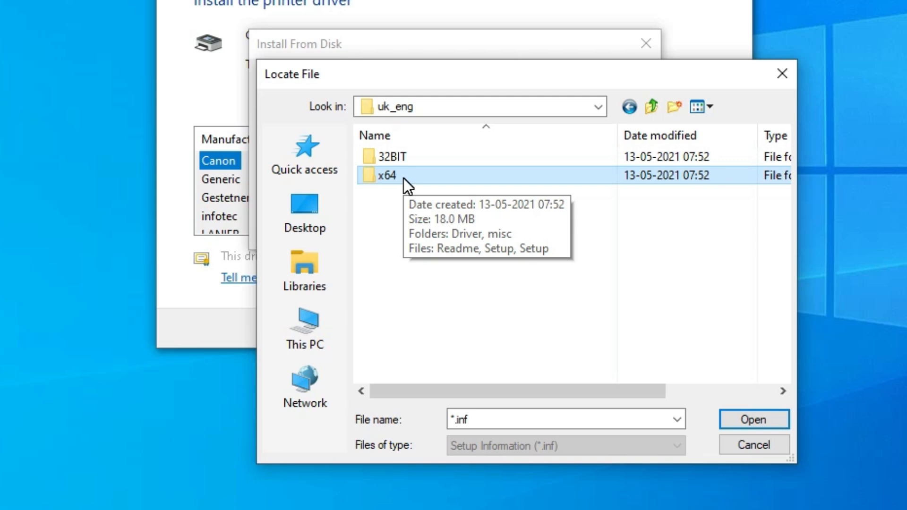
{"action": "double_click", "coordinate": [403, 178]}
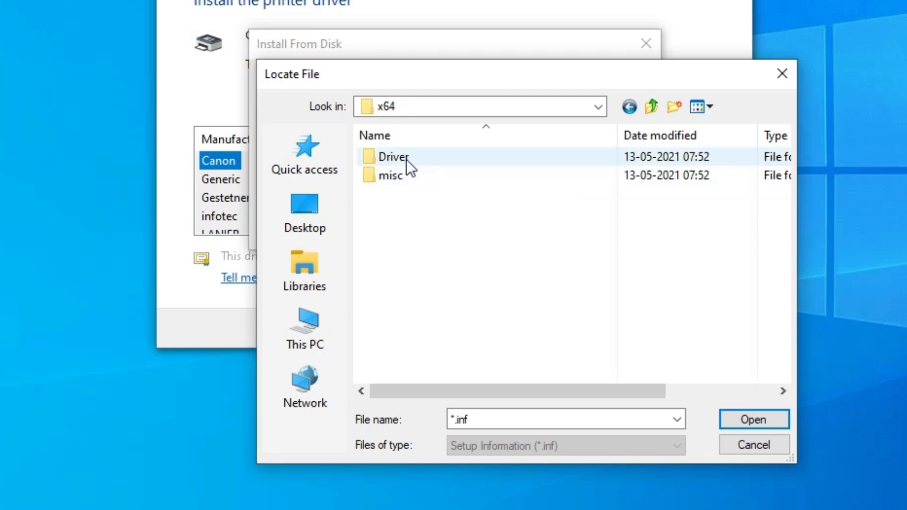
{"action": "double_click", "coordinate": [407, 160]}
{"action": "left_click", "coordinate": [419, 158]}
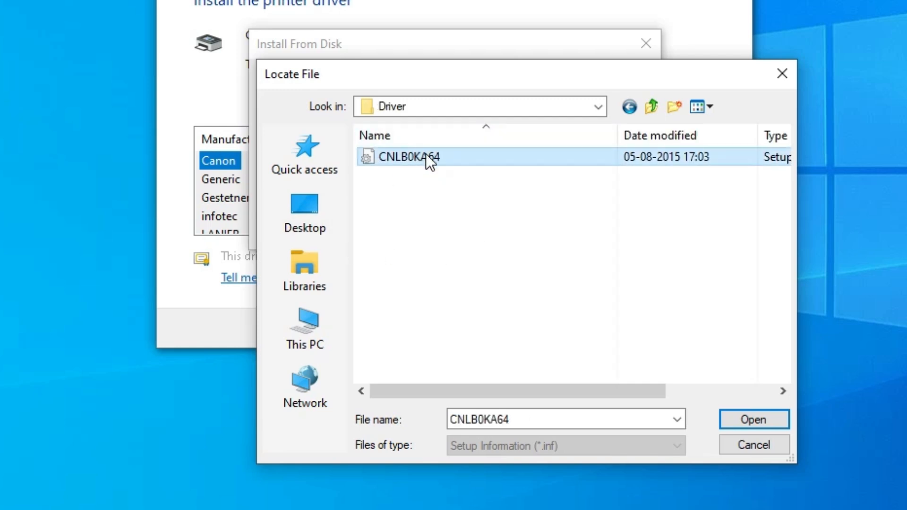
{"action": "left_click", "coordinate": [774, 411]}
{"action": "left_click", "coordinate": [610, 195]}
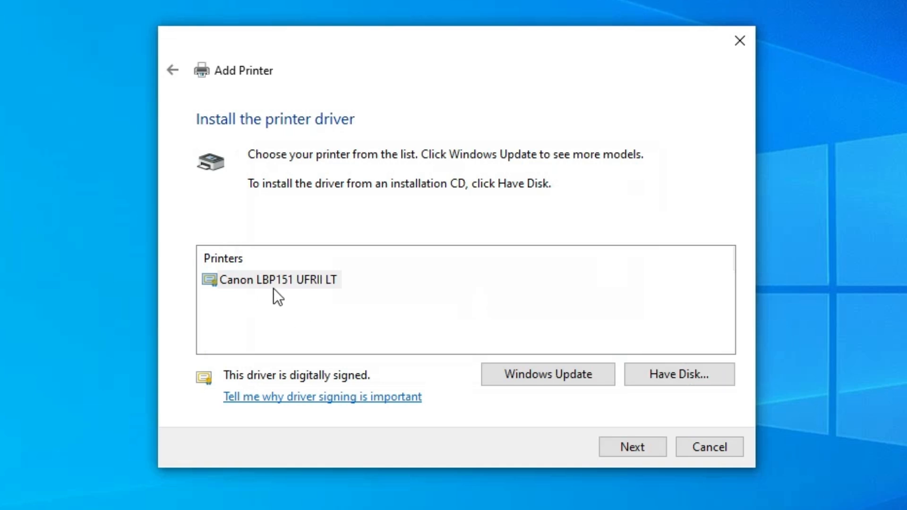
{"action": "left_click", "coordinate": [235, 286]}
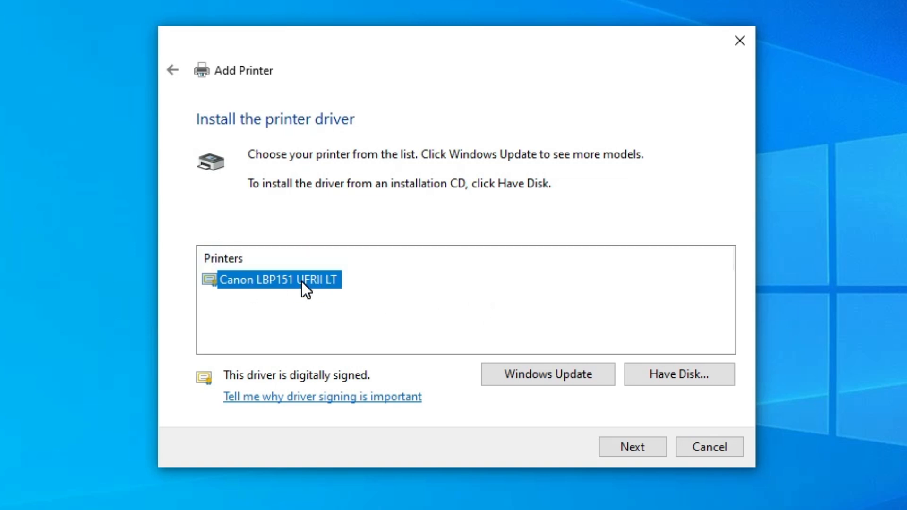
{"action": "left_click", "coordinate": [647, 448]}
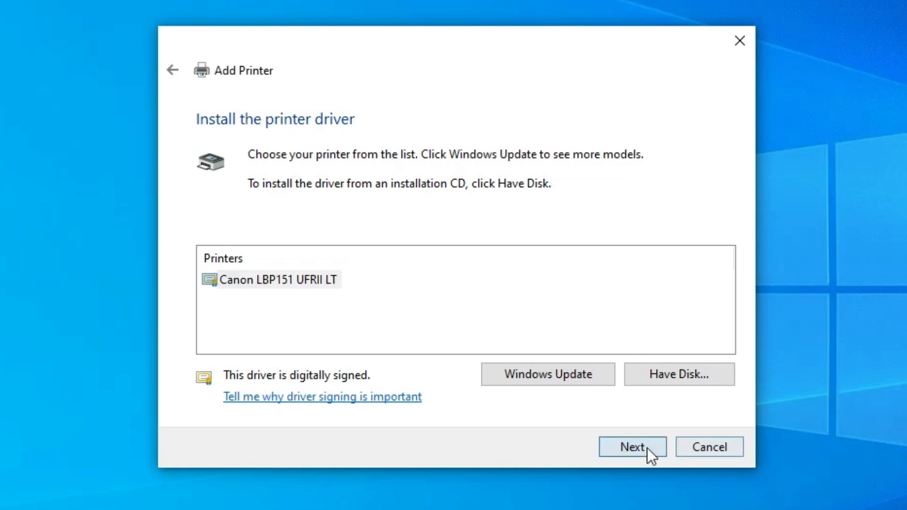
Step: Rename the printer to Canon LBP151dw and complete the wizard without sharing the printer
{"action": "left_click", "coordinate": [433, 158]}
{"action": "left_click_drag", "start_coordinate": [396, 157], "coordinate": [439, 157]}
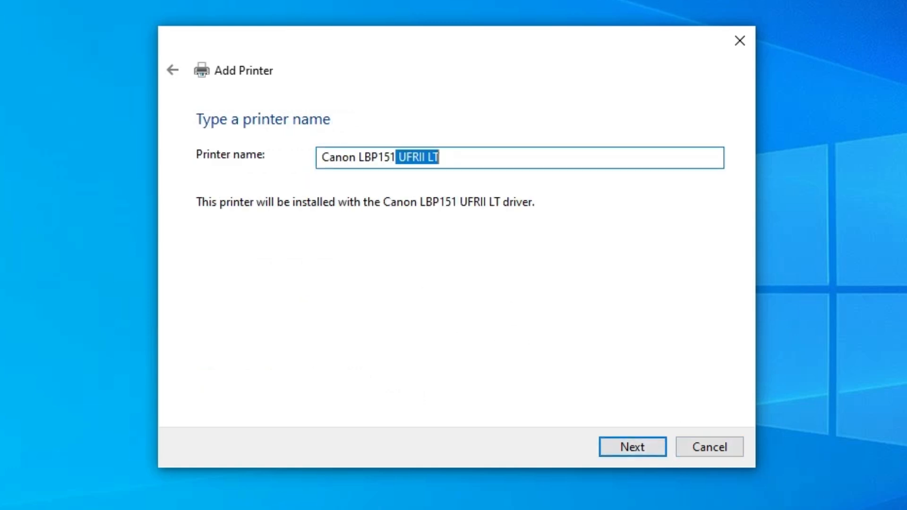
{"action": "type", "text": "dw"}
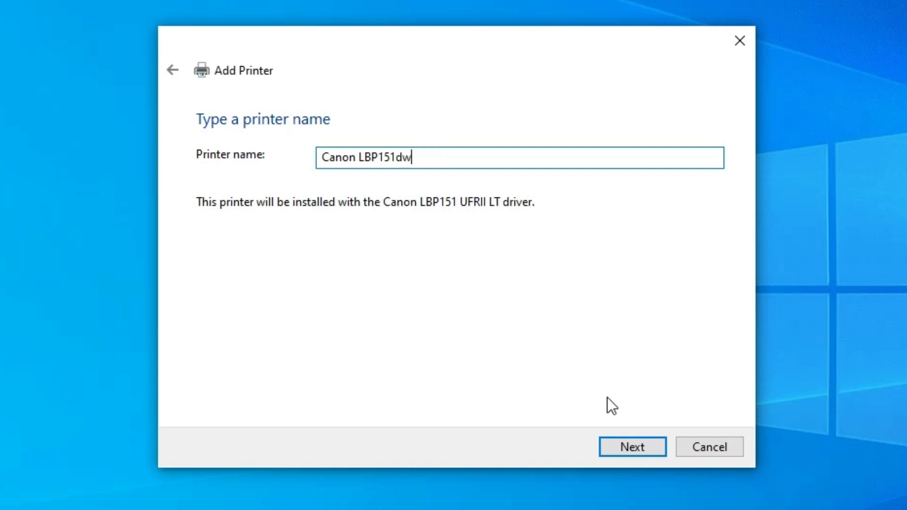
{"action": "left_click", "coordinate": [637, 448]}
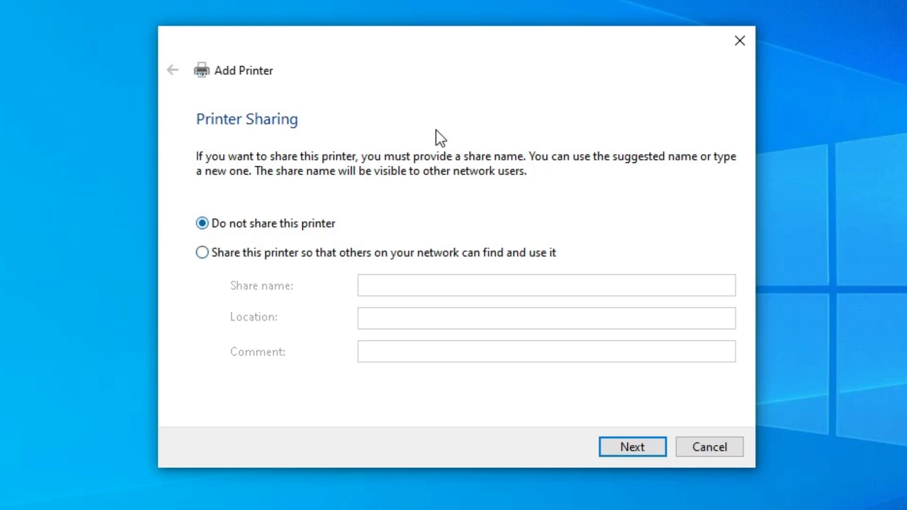
{"action": "left_click", "coordinate": [652, 447]}
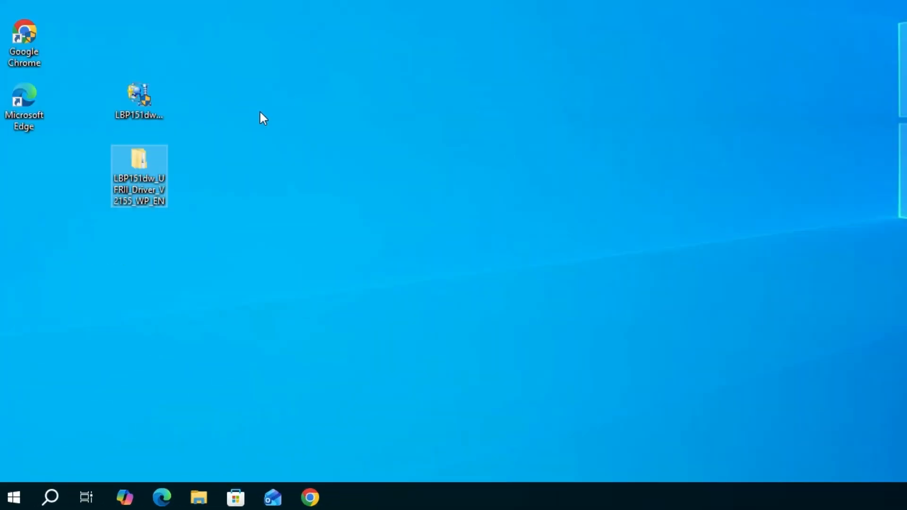
Step: Search the Start menu for pr and open Printers & scanners to check the installed printer, then close Settings
{"action": "left_click", "coordinate": [14, 497]}
{"action": "type", "text": "pr"}
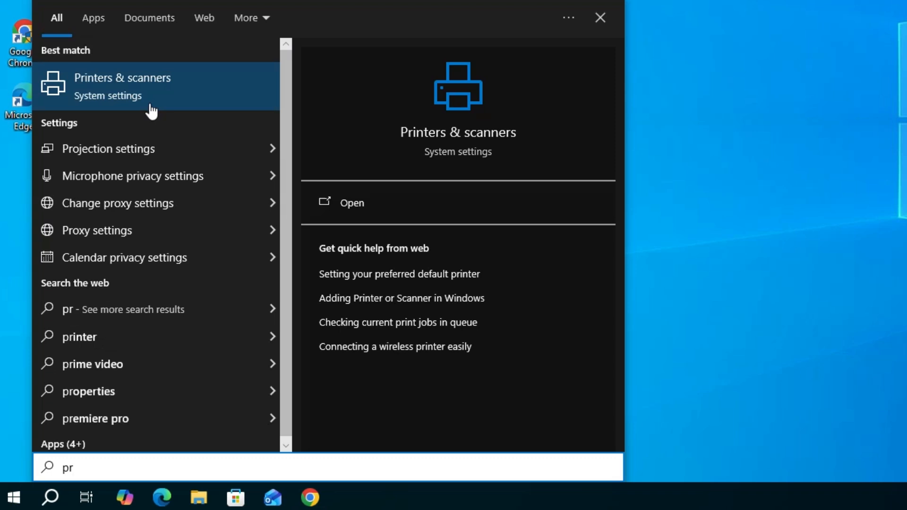
{"action": "left_click", "coordinate": [150, 95]}
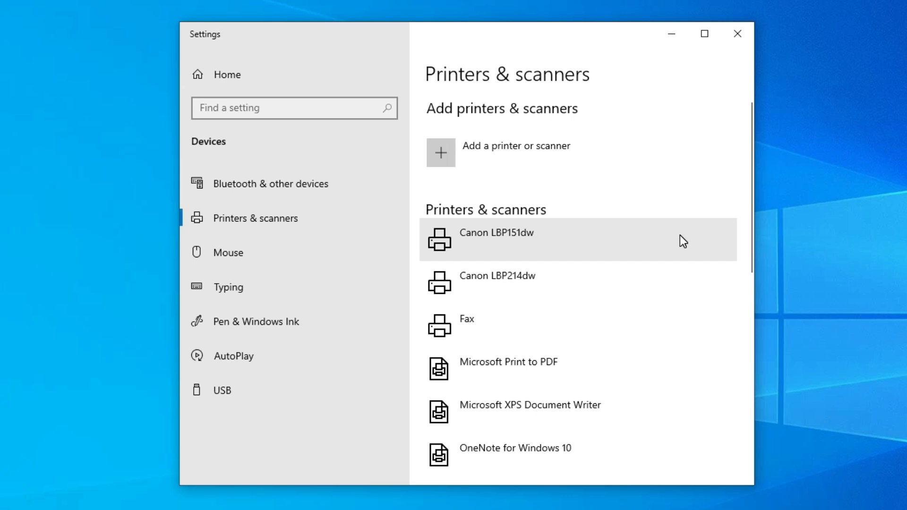
{"action": "left_click", "coordinate": [747, 35]}
{"action": "left_click", "coordinate": [89, 293]}
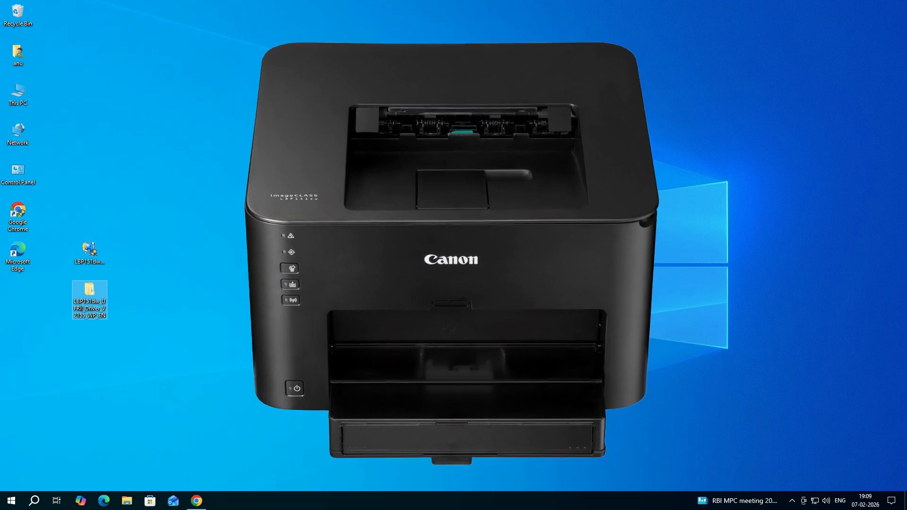